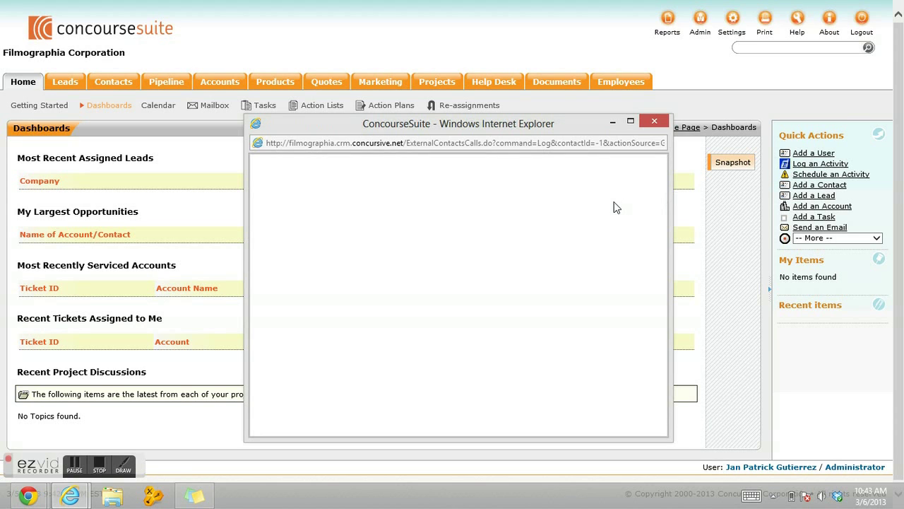
Examine the Schedule an Activity form and its date picker calendar without saving an activity
{"action": "left_click", "coordinate": [655, 121]}
{"action": "left_click", "coordinate": [801, 177]}
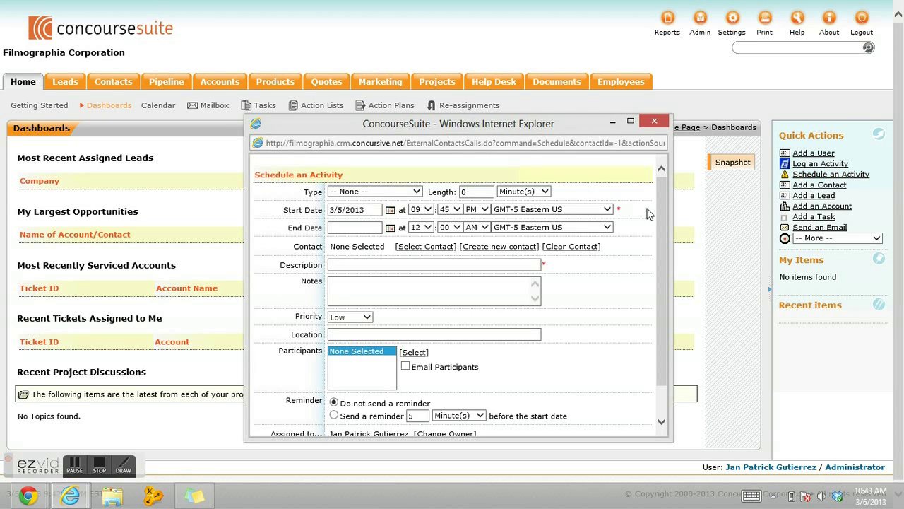
{"action": "left_click_drag", "start_coordinate": [661, 192], "coordinate": [668, 238]}
{"action": "scroll", "coordinate": [464, 209], "scroll_direction": "up", "scroll_amount": 1}
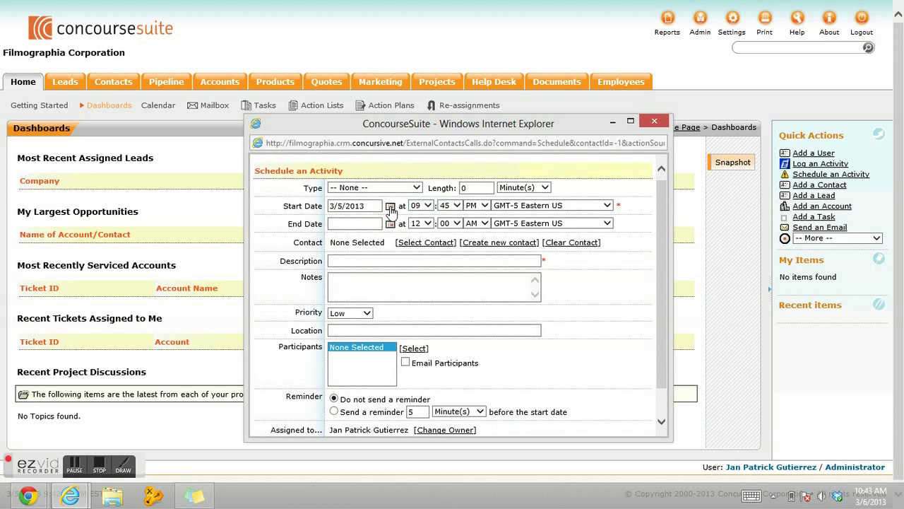
{"action": "left_click", "coordinate": [467, 246]}
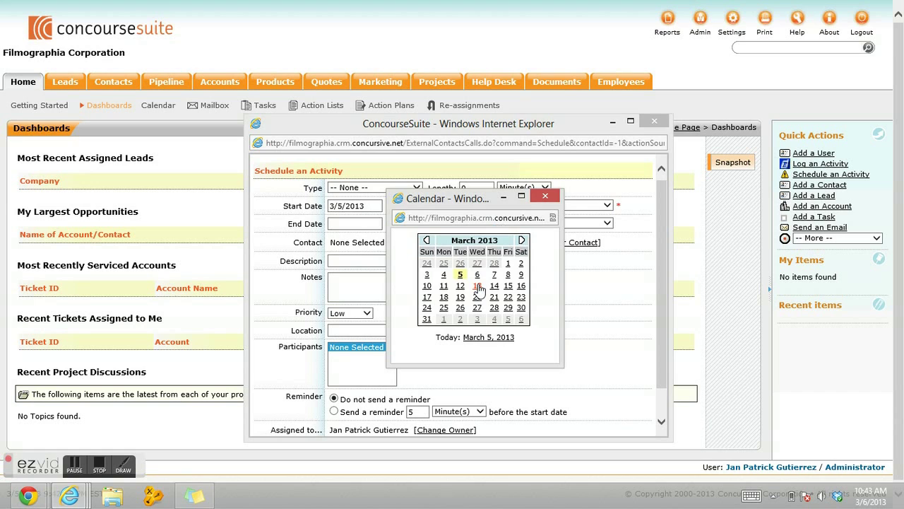
{"action": "left_click", "coordinate": [545, 198]}
{"action": "left_click", "coordinate": [654, 120]}
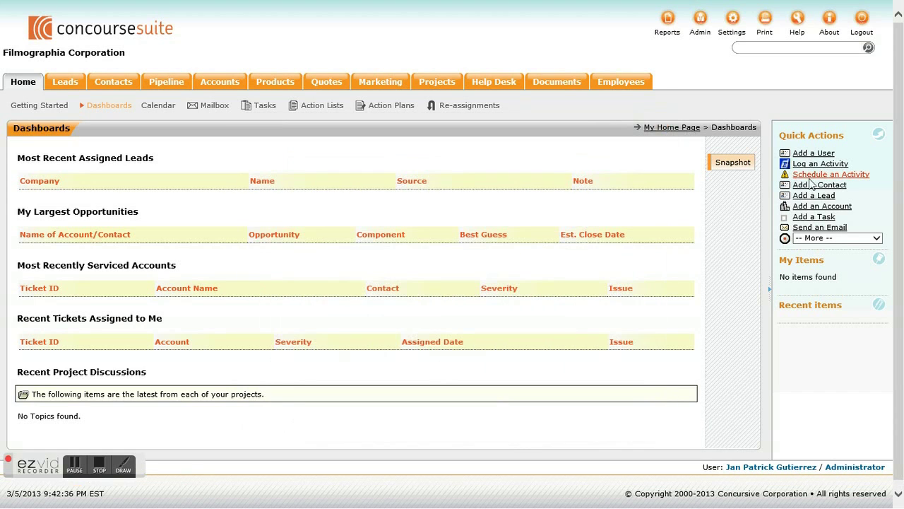
Look through the Add a Contact form from the quick actions and close it without entering anything
{"action": "left_click", "coordinate": [806, 187]}
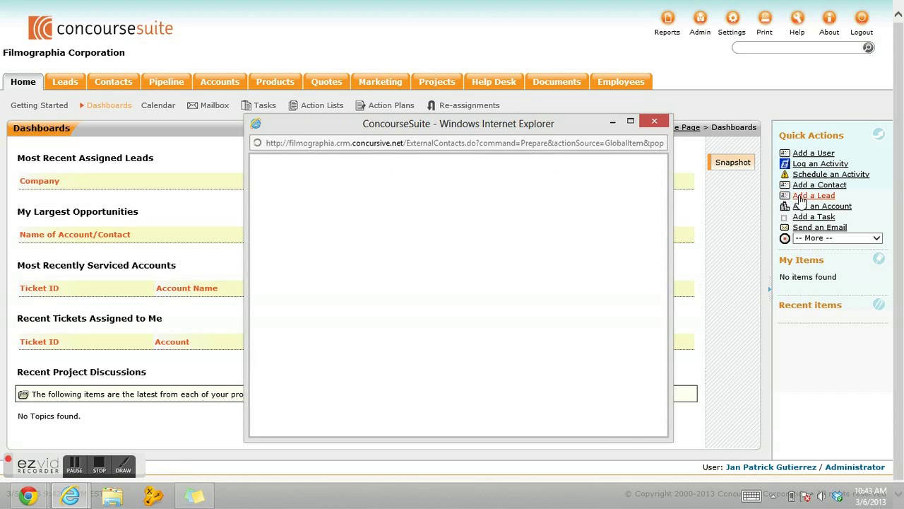
{"action": "left_click_drag", "start_coordinate": [661, 199], "coordinate": [630, 323]}
{"action": "left_click", "coordinate": [647, 125]}
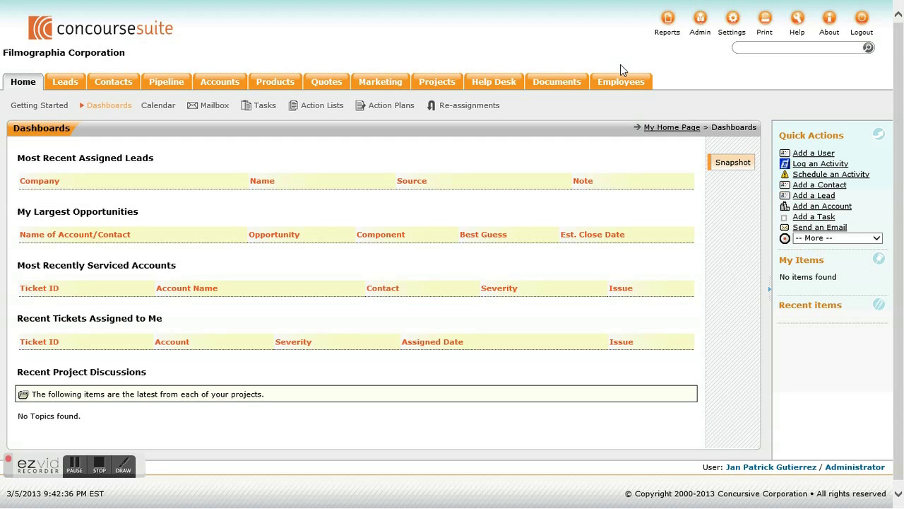
View the list of Marketing reports available for the report queue, and the Admin page
{"action": "left_click", "coordinate": [664, 33]}
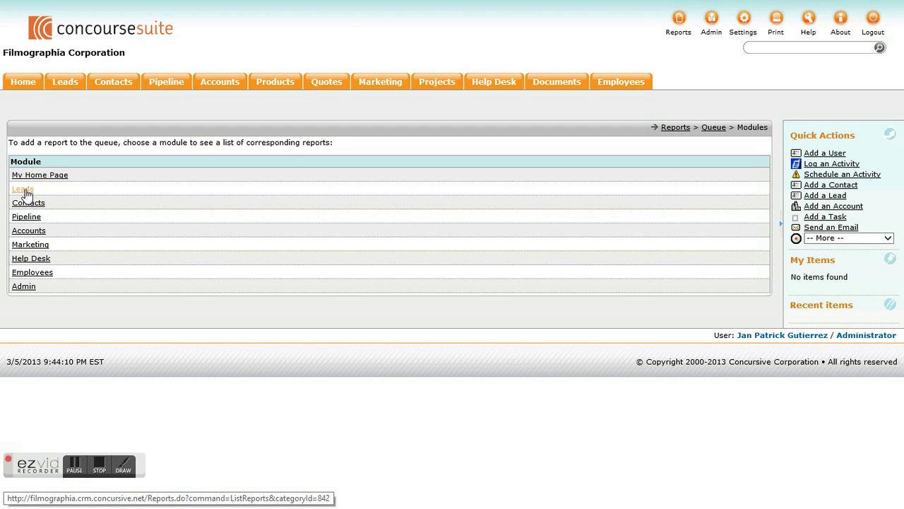
{"action": "left_click", "coordinate": [46, 245]}
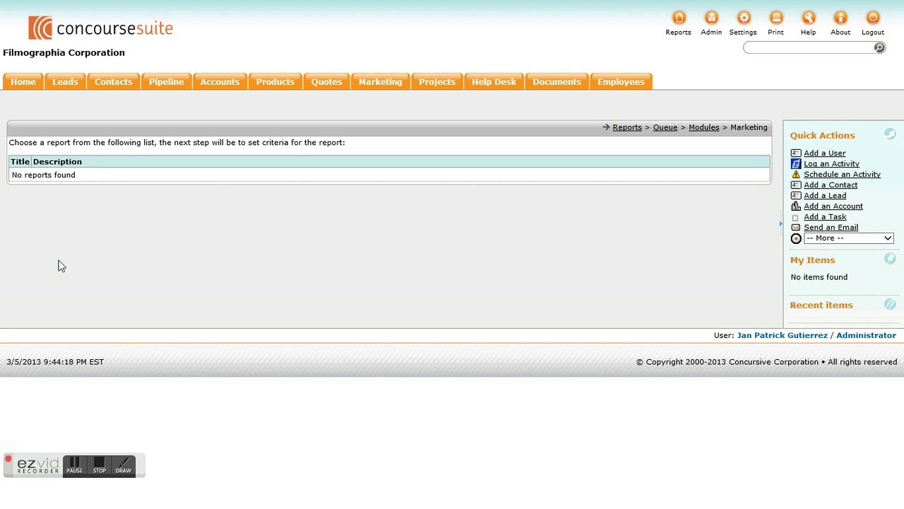
{"action": "left_click", "coordinate": [703, 38]}
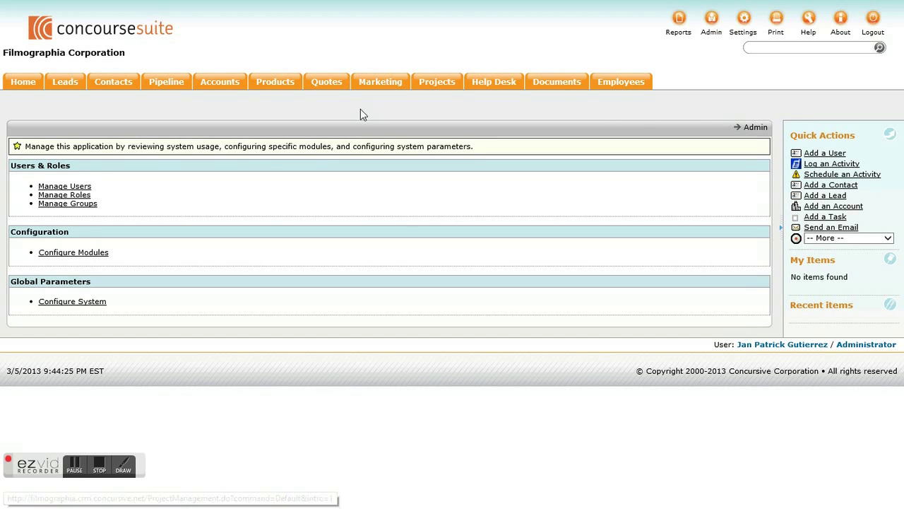
View the personal Settings page and the Action Lists of the Home module
{"action": "left_click", "coordinate": [743, 29]}
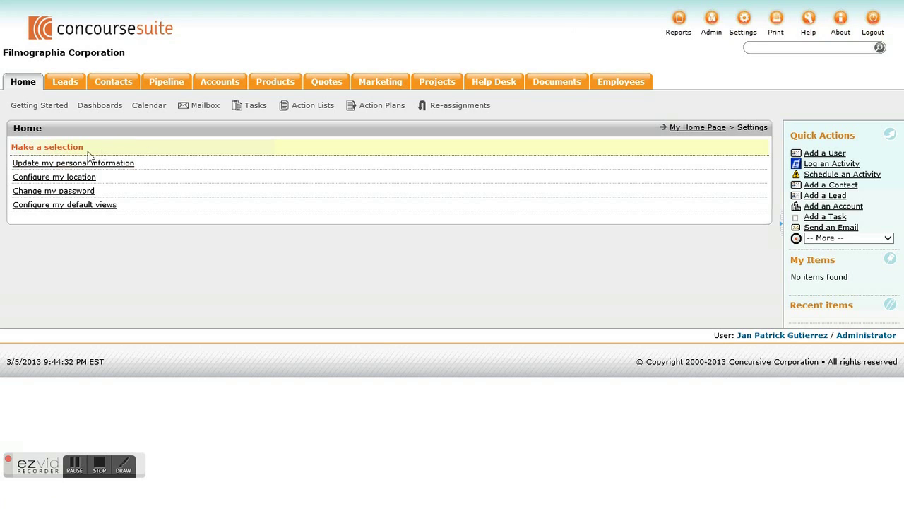
{"action": "left_click", "coordinate": [296, 112]}
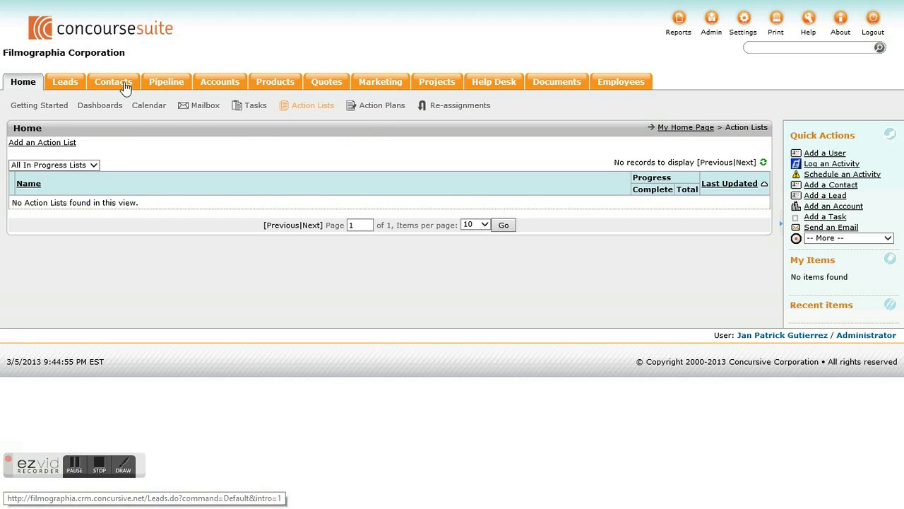
Browse the Leads module's dashboard, overview and leads view
{"action": "left_click", "coordinate": [71, 86]}
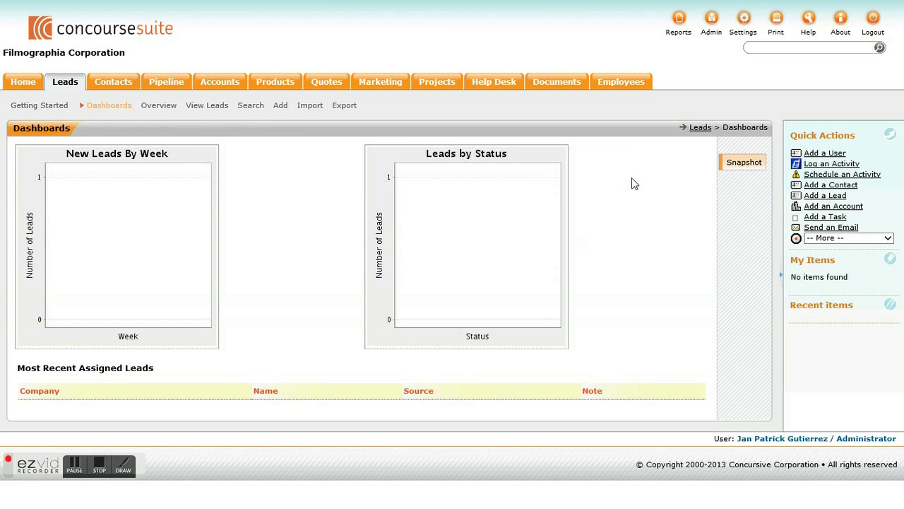
{"action": "left_click", "coordinate": [166, 108]}
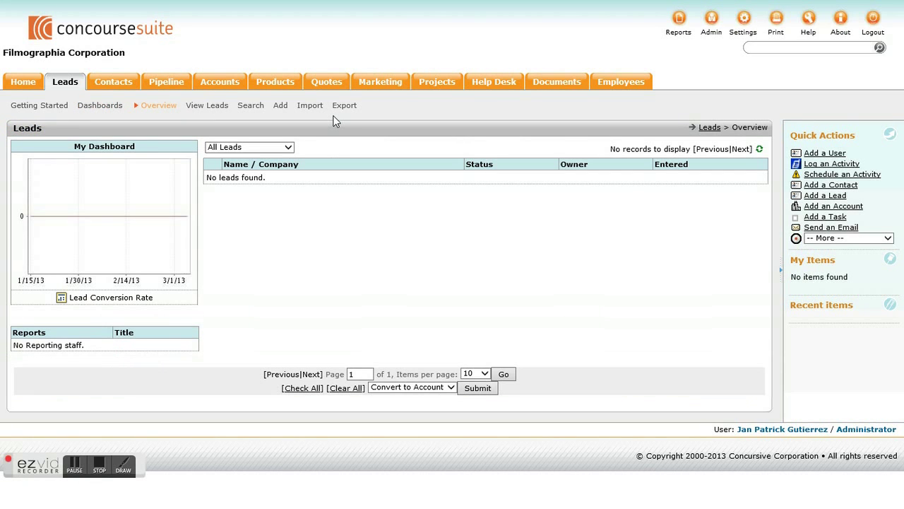
{"action": "left_click", "coordinate": [210, 113]}
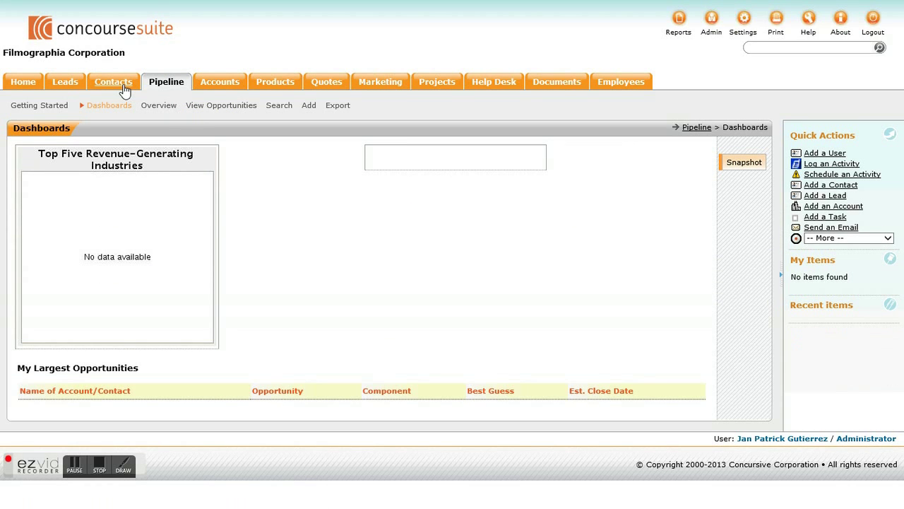
Browse the Contacts, Products and Quotes modules
{"action": "left_click", "coordinate": [124, 87]}
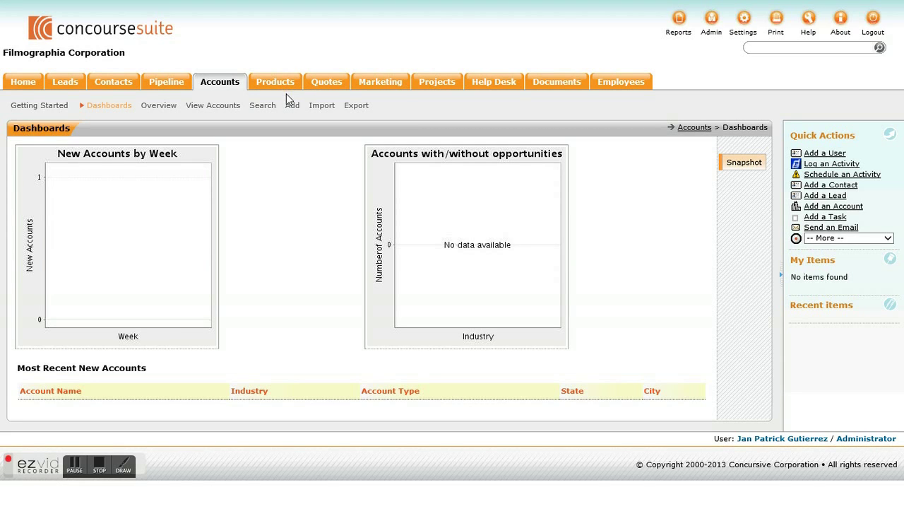
{"action": "left_click", "coordinate": [281, 87]}
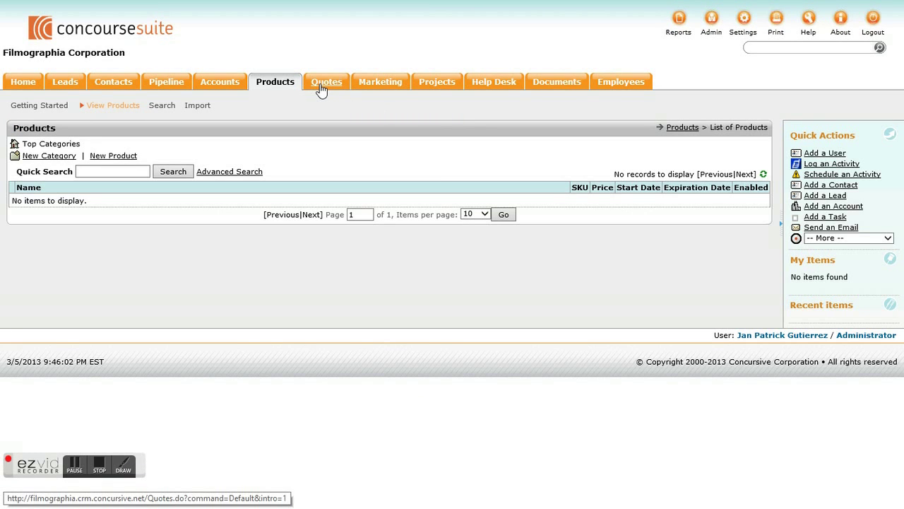
{"action": "left_click", "coordinate": [321, 88]}
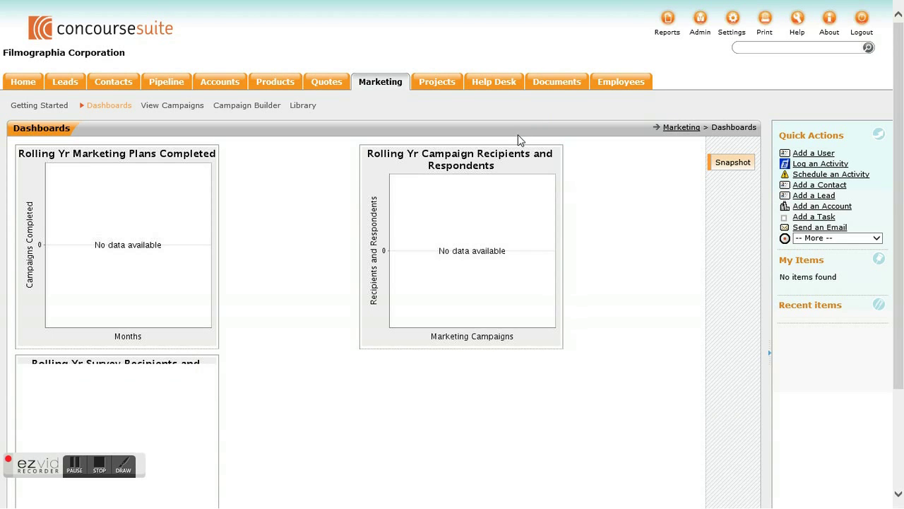
Look over the Marketing dashboard charts and the time-range options of the Projects dashboard
{"action": "scroll", "coordinate": [309, 240], "scroll_direction": "down", "scroll_amount": 2}
{"action": "scroll", "coordinate": [310, 245], "scroll_direction": "up", "scroll_amount": 2}
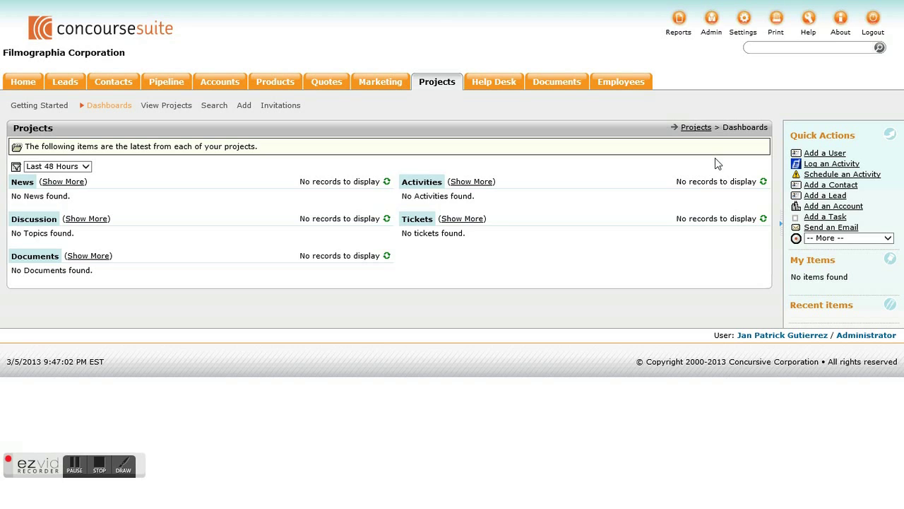
{"action": "left_click", "coordinate": [77, 167]}
{"action": "left_click", "coordinate": [168, 177]}
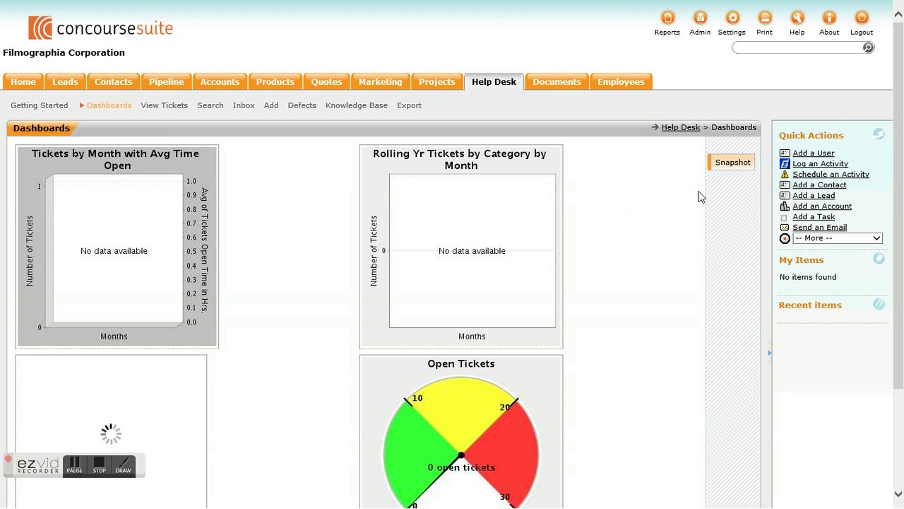
Look over all the ticket charts on the Help Desk dashboard
{"action": "scroll", "coordinate": [701, 205], "scroll_direction": "down", "scroll_amount": 3}
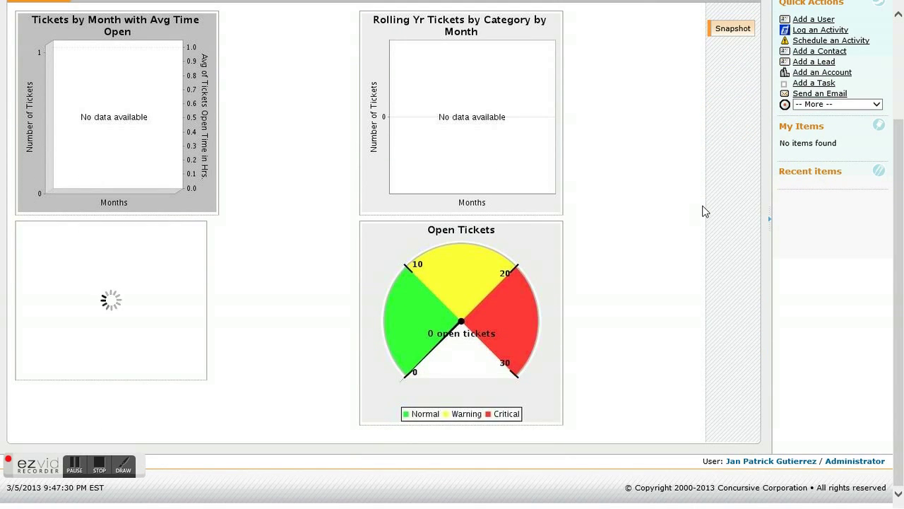
{"action": "scroll", "coordinate": [902, 276], "scroll_direction": "up", "scroll_amount": 2}
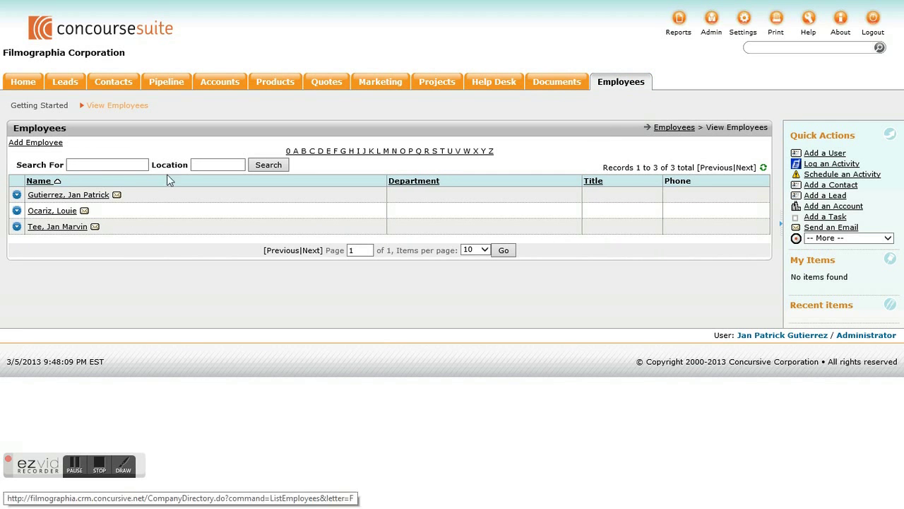
Open the first employee's record from the Employees list and read through its details
{"action": "left_click", "coordinate": [79, 201]}
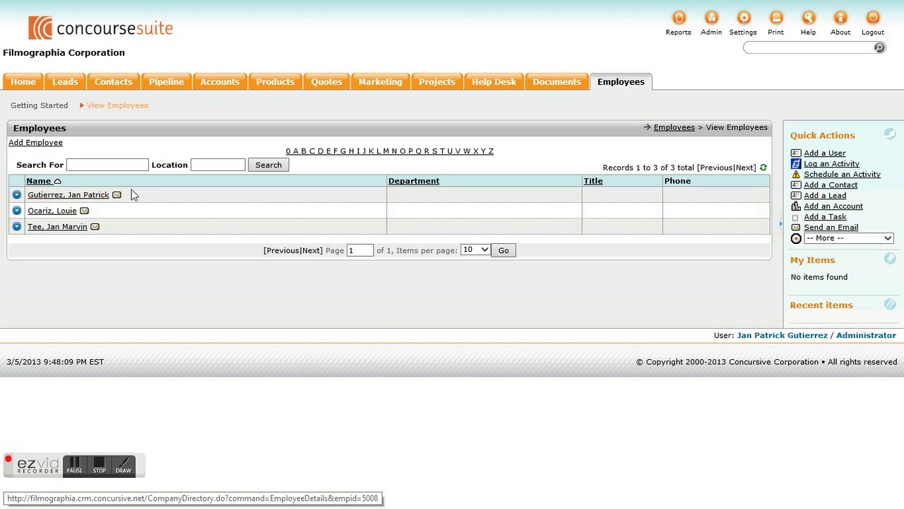
{"action": "left_click", "coordinate": [268, 167]}
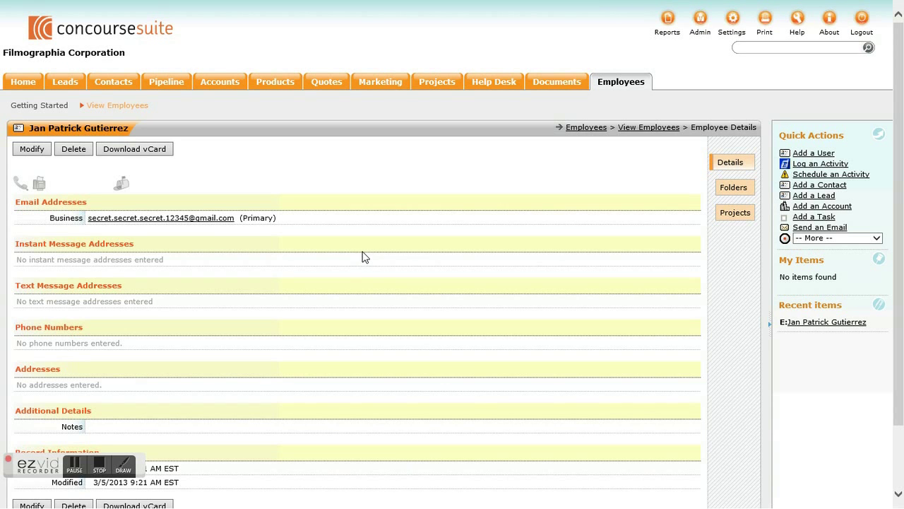
{"action": "scroll", "coordinate": [901, 92], "scroll_direction": "down", "scroll_amount": 2}
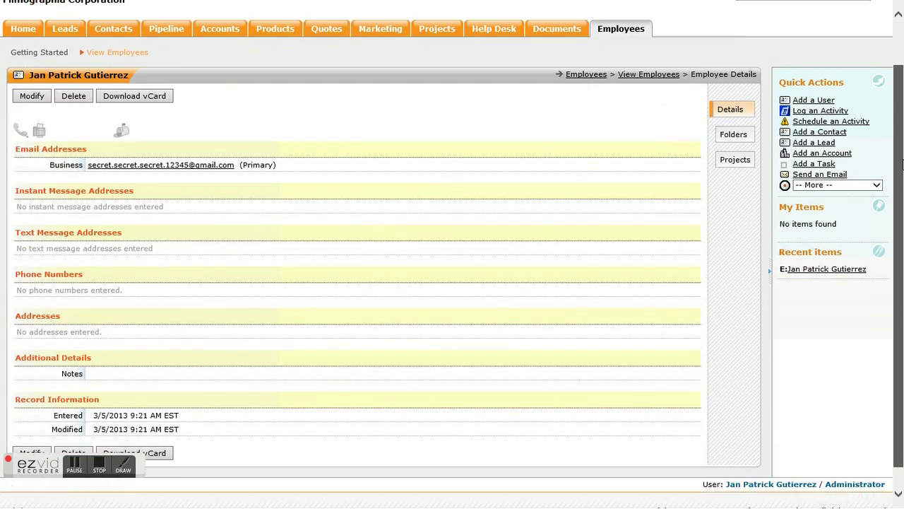